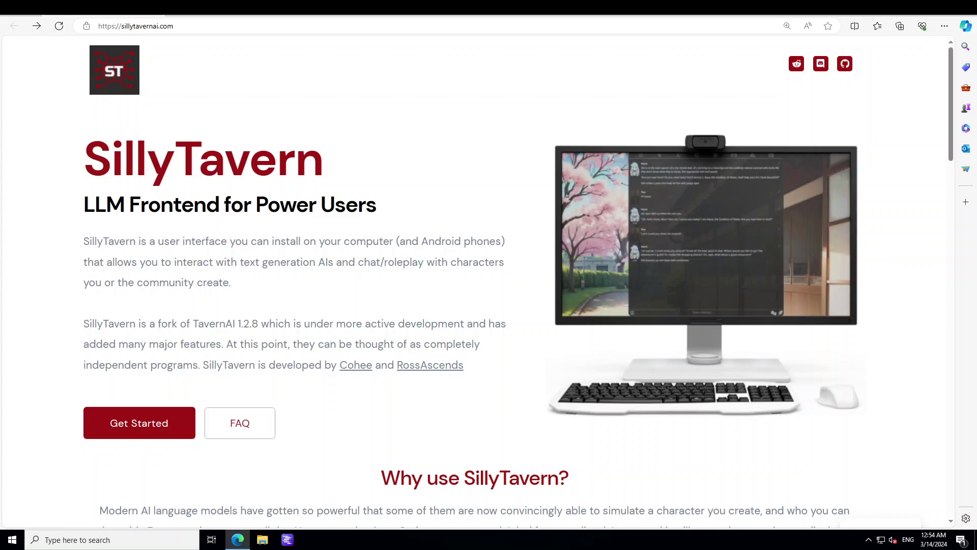
Step: Go forward to the SillyTavern Simple Launcher page at sillytavernai.com/st-simplelauncher/
key(alt+Right)
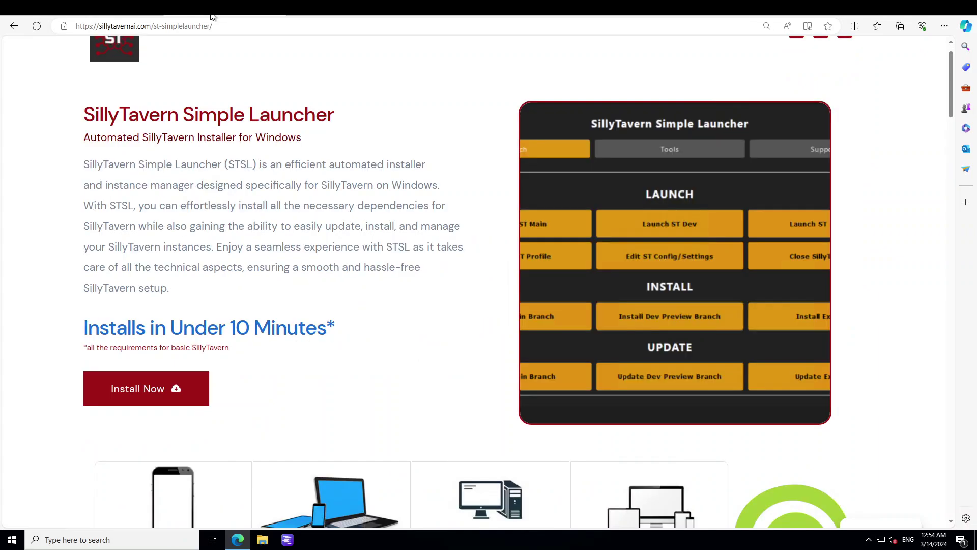
Step: Show the How to Install section with the Method 2 Zip Install instructions expanded
click(135, 396)
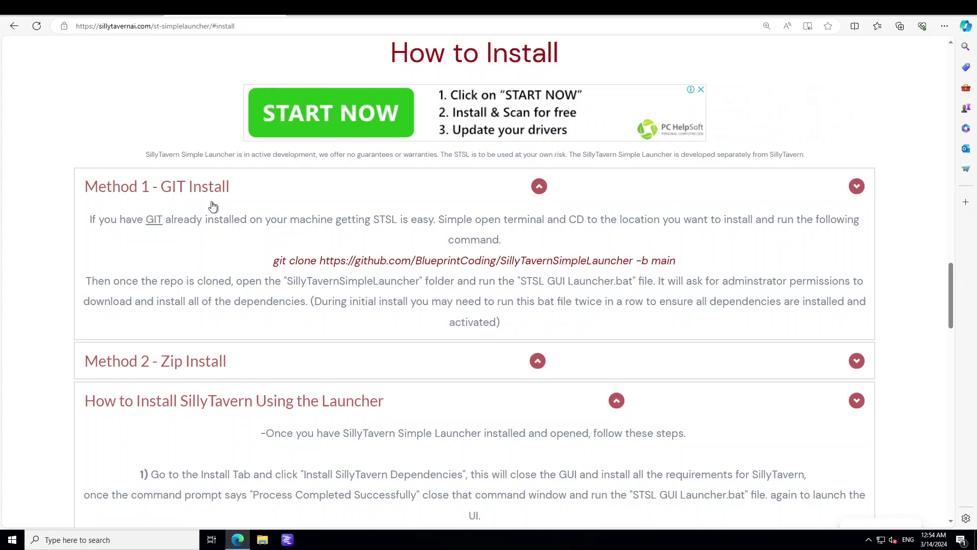
click(213, 363)
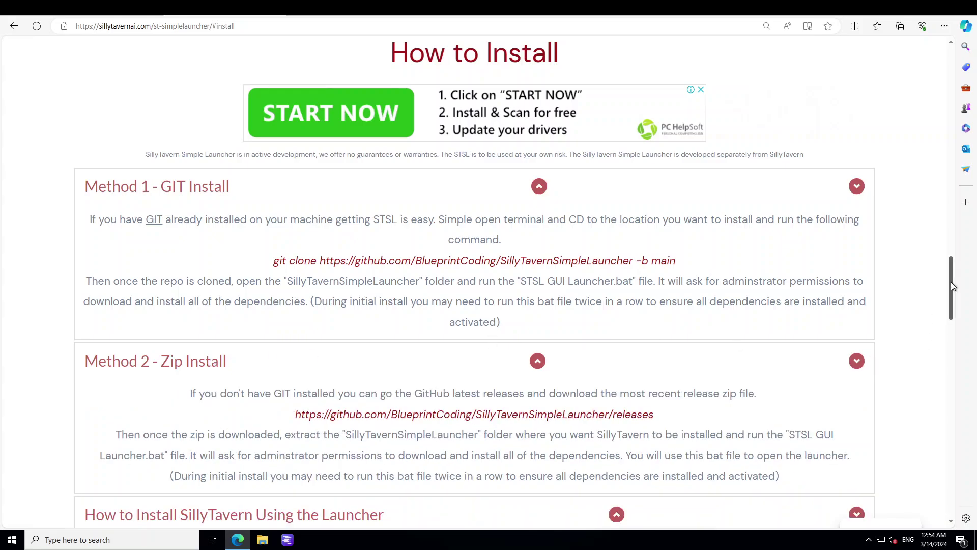
scroll(952, 289, down, 1)
scroll(952, 293, down, 3)
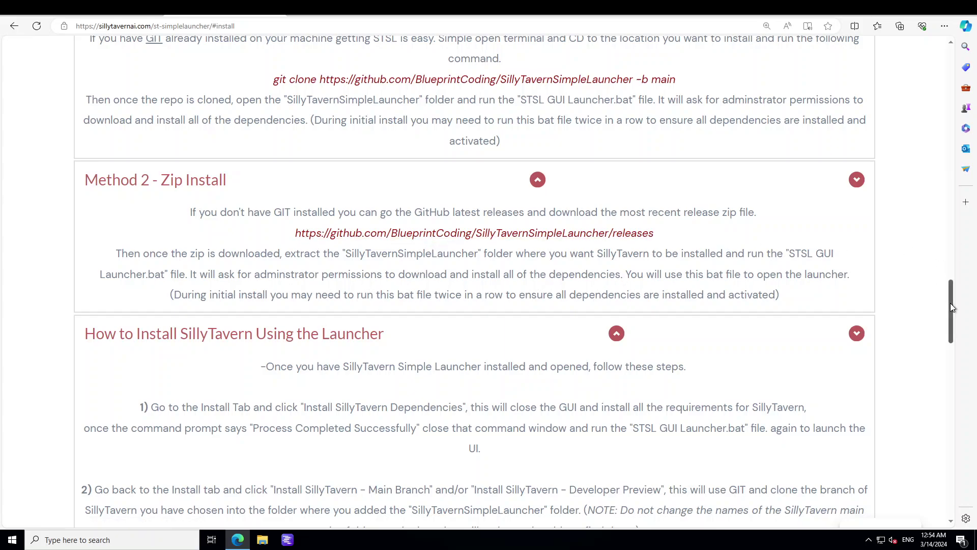
drag(951, 303, 951, 270)
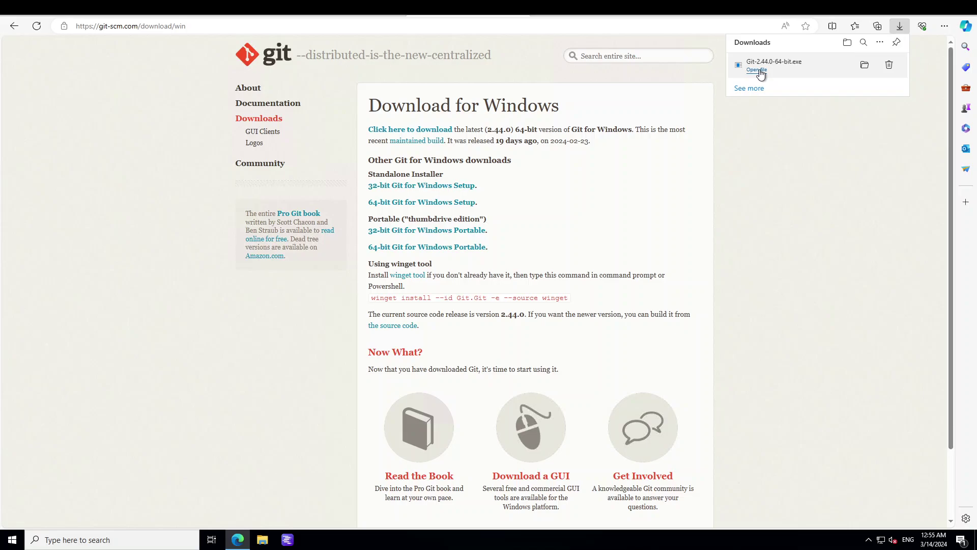
Step: Run the downloaded Git-2.44.0-64-bit installer, keeping every default option, and install it
click(759, 71)
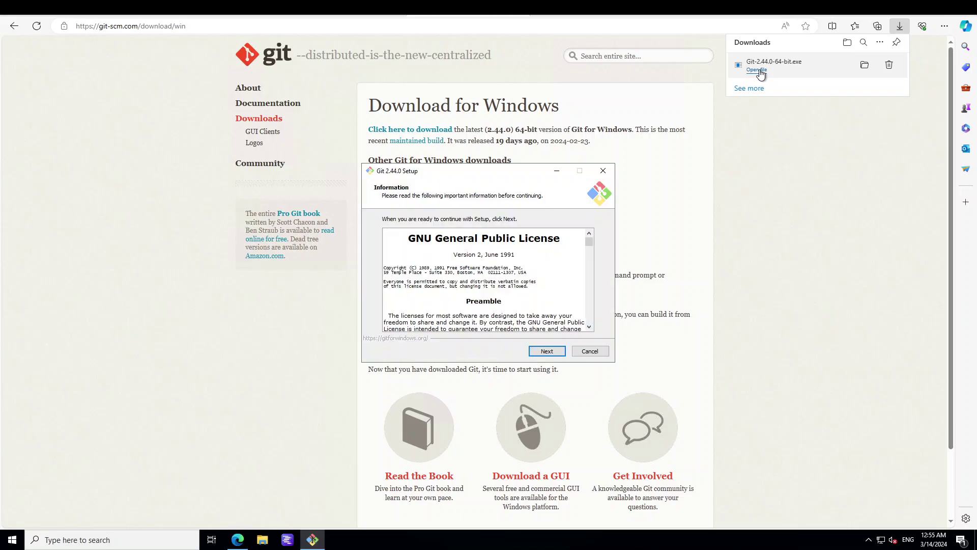
click(546, 351)
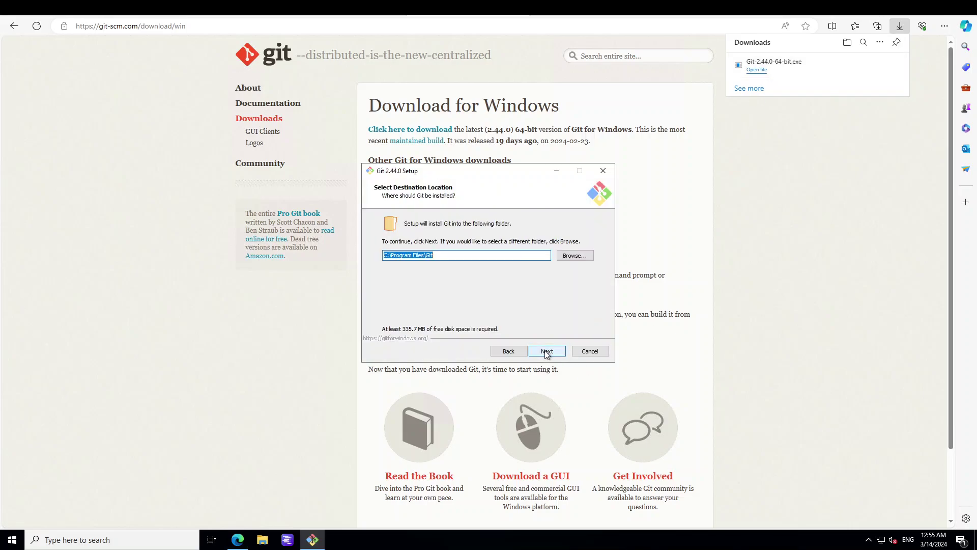
click(546, 351)
click(547, 351)
click(546, 351)
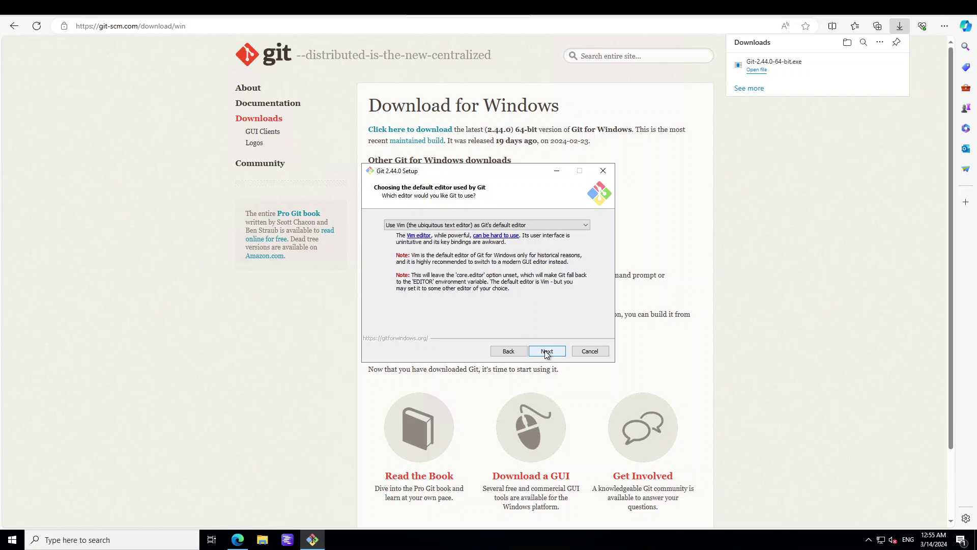
click(546, 351)
click(546, 351)
click(546, 351)
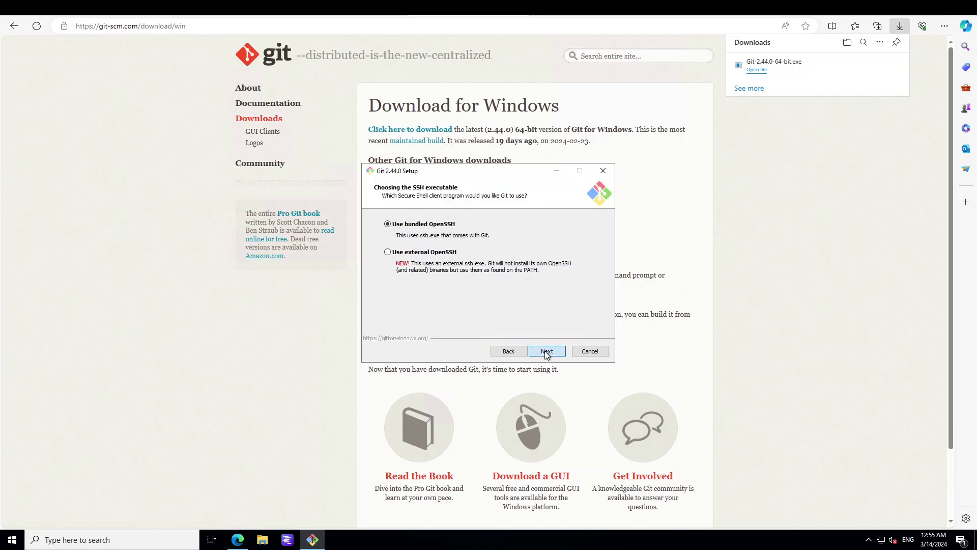
click(546, 351)
click(546, 351)
click(546, 351)
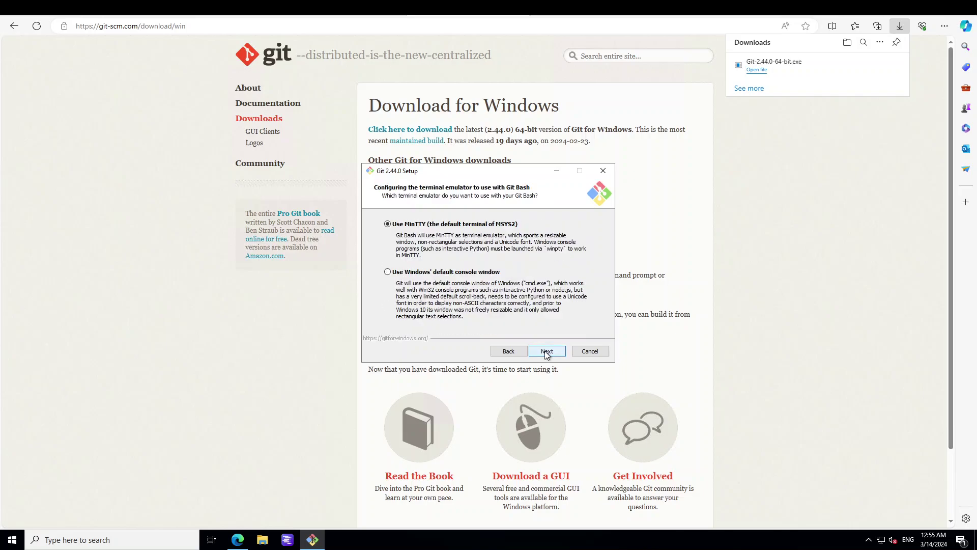
click(546, 351)
click(546, 352)
click(547, 351)
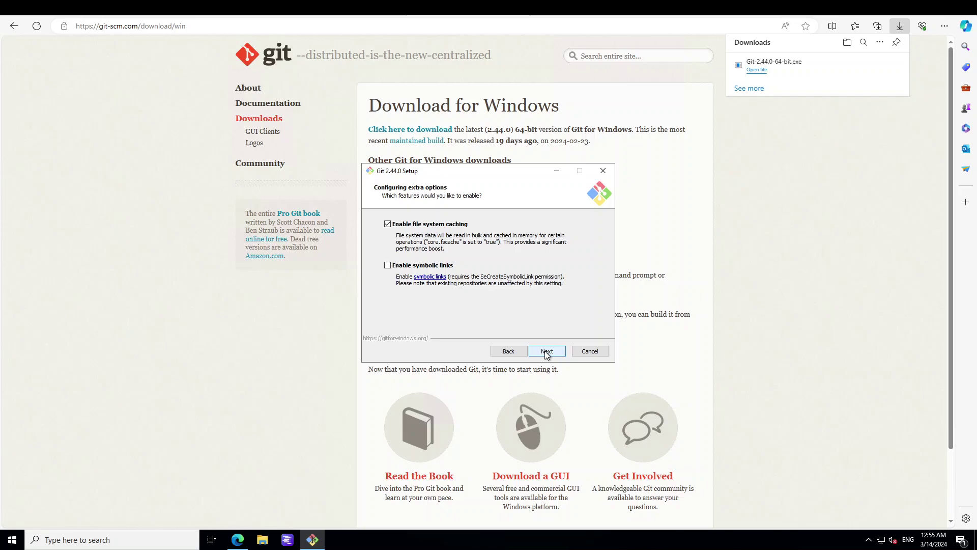
click(546, 351)
click(546, 351)
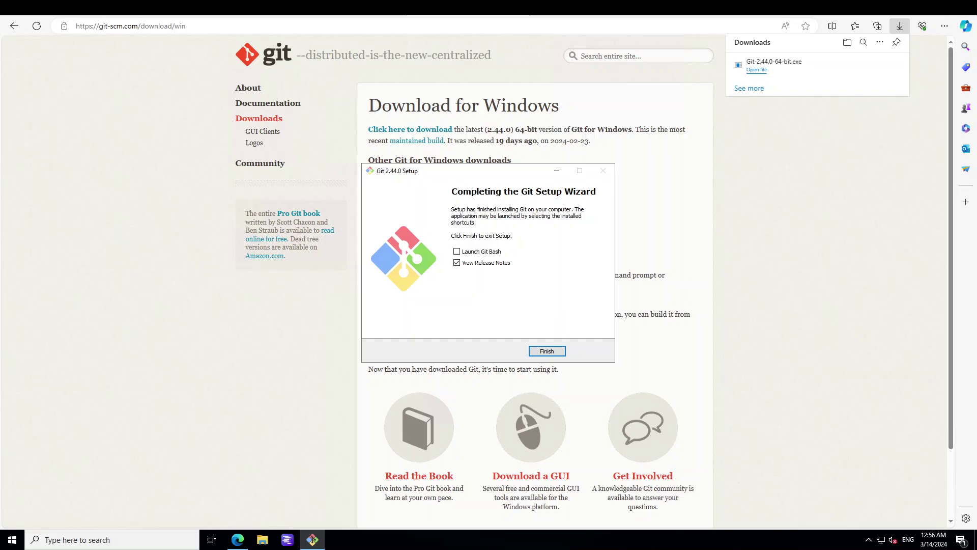
Step: Finish the Git wizard and close tabs back to the SillyTavern install instructions
key(Return)
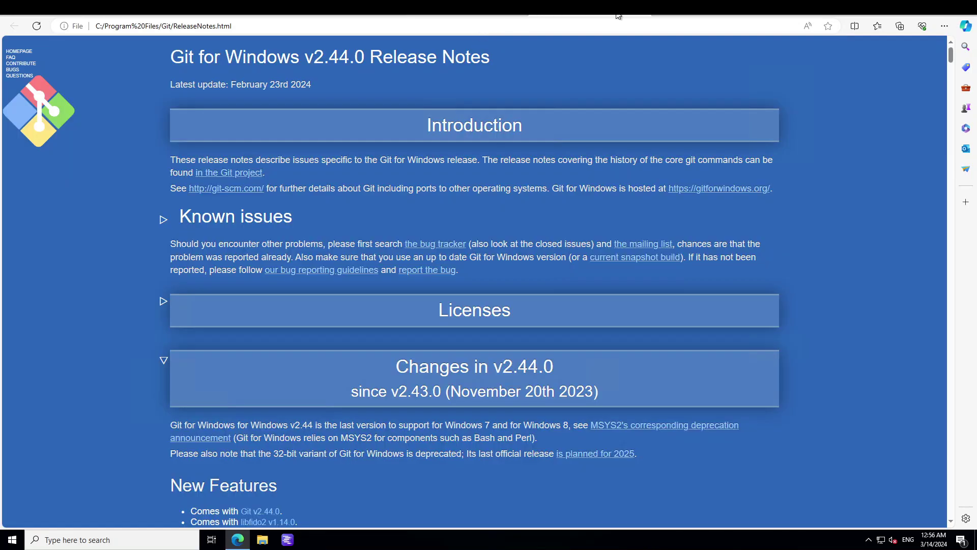
key(ctrl+w)
key(ctrl+w)
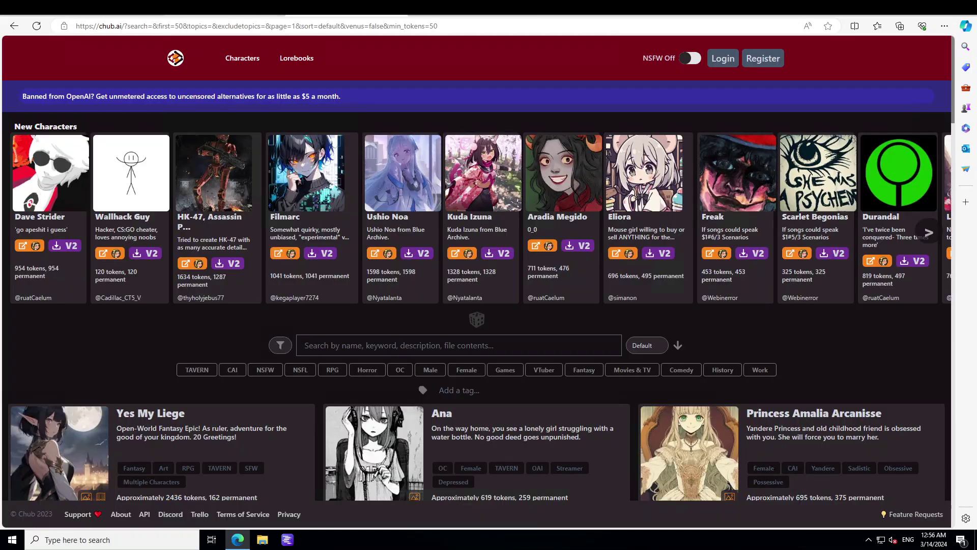
key(ctrl+w)
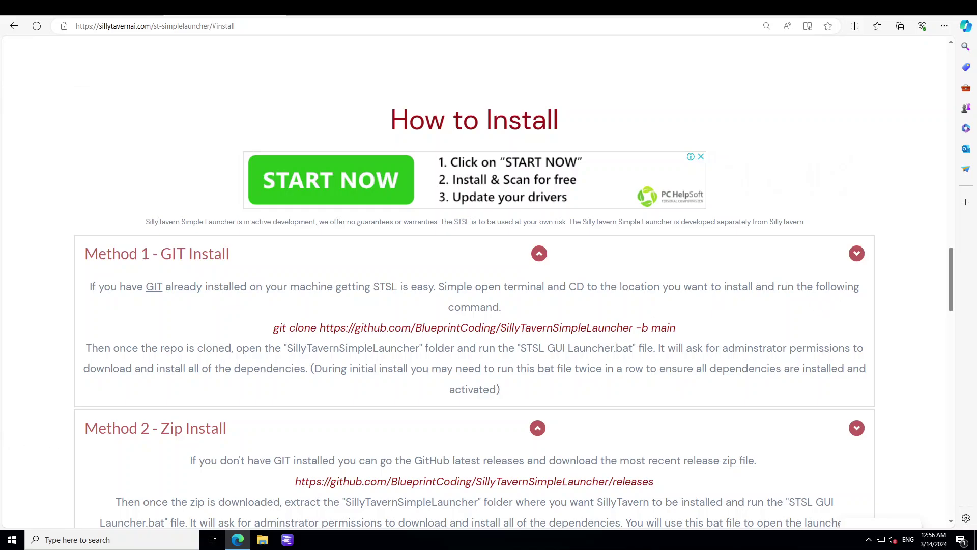
Step: Launch Windows PowerShell as administrator from the taskbar search
triple_click(474, 328)
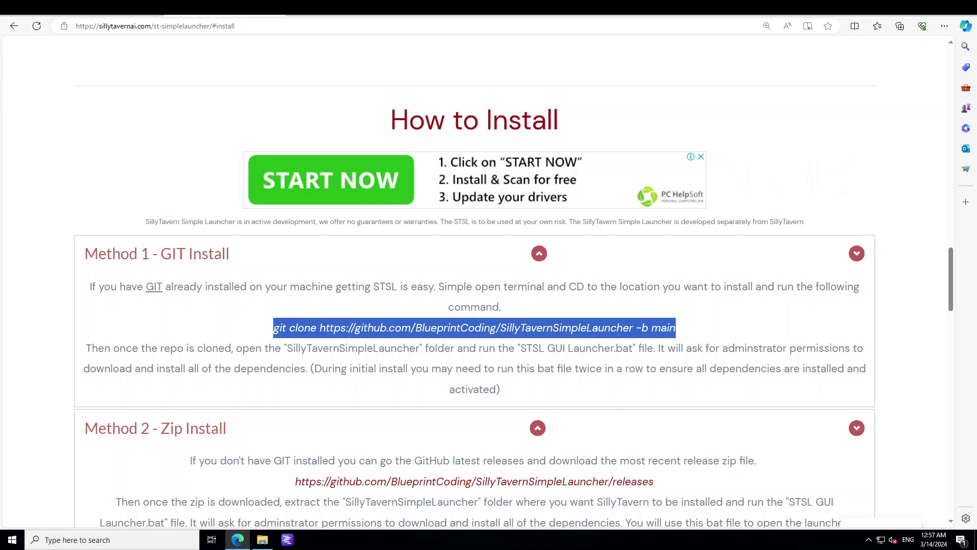
click(115, 539)
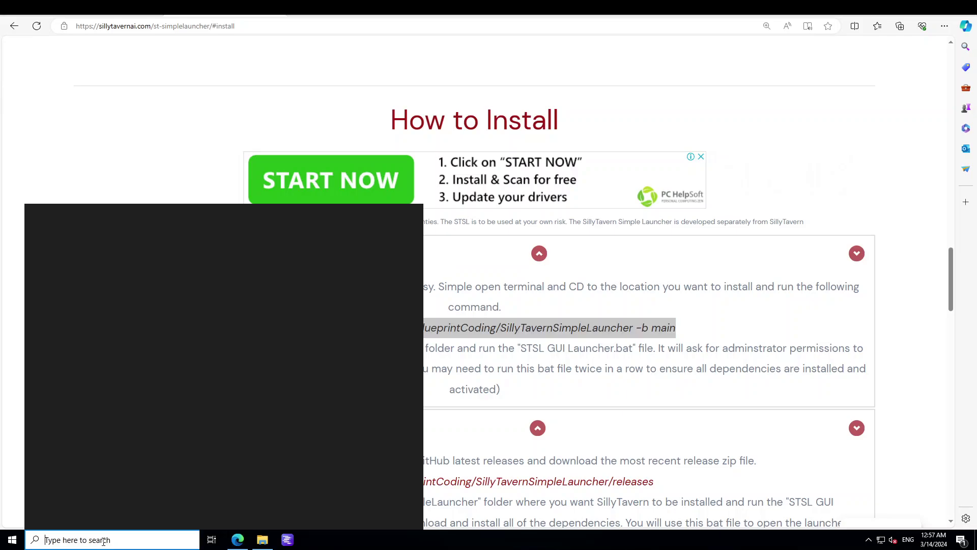
text(POWERSHELL)
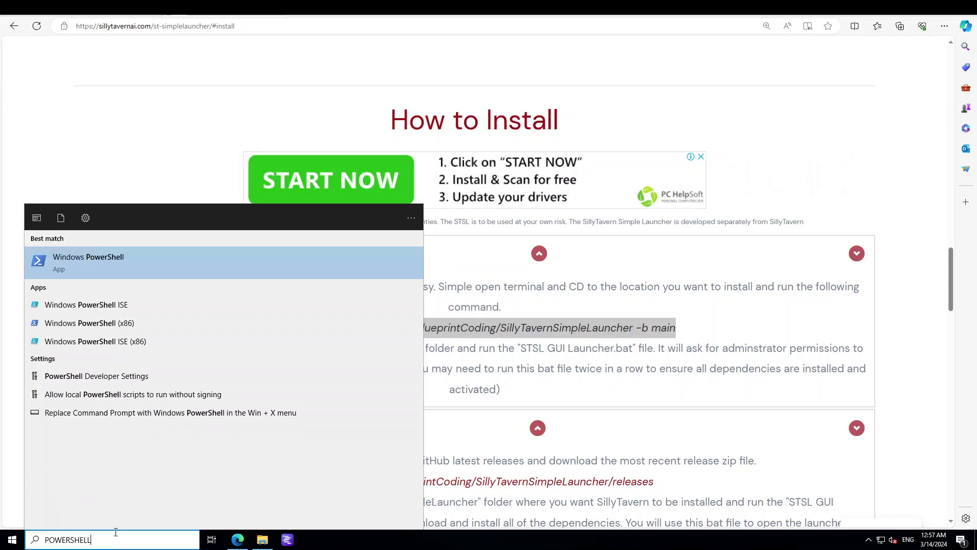
right_click(84, 255)
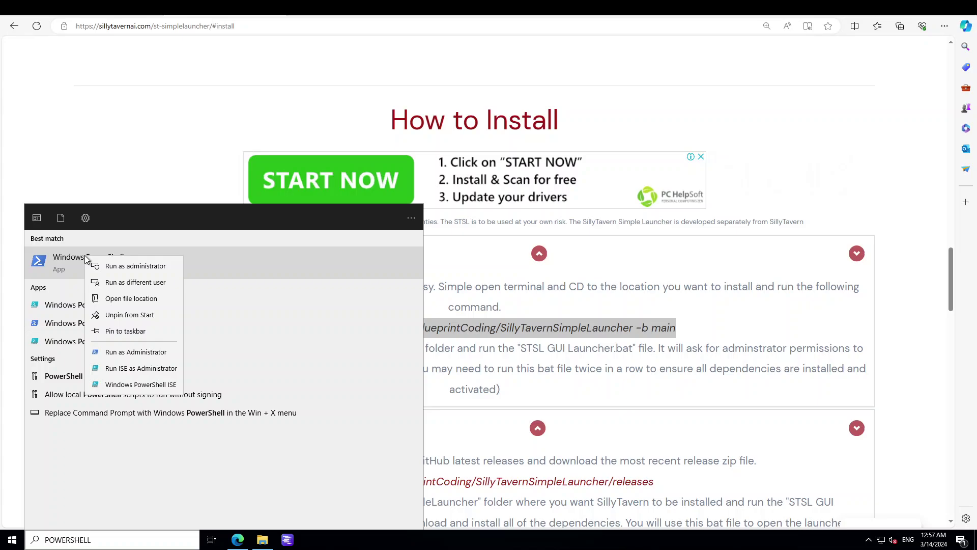
click(114, 264)
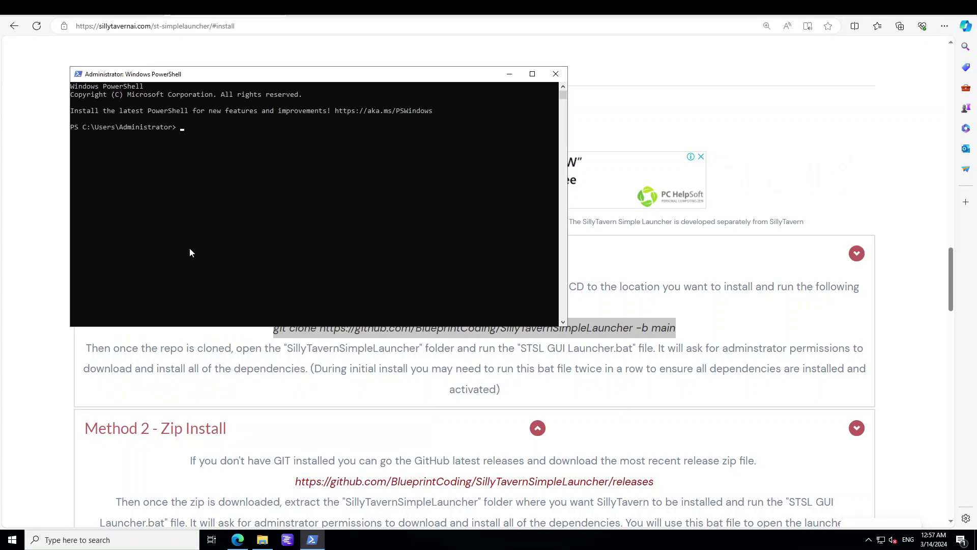
Step: Change the PowerShell directory into the ST folder on the Desktop
text(cd deskt)
key(Tab)
key(Return)
text(cd )
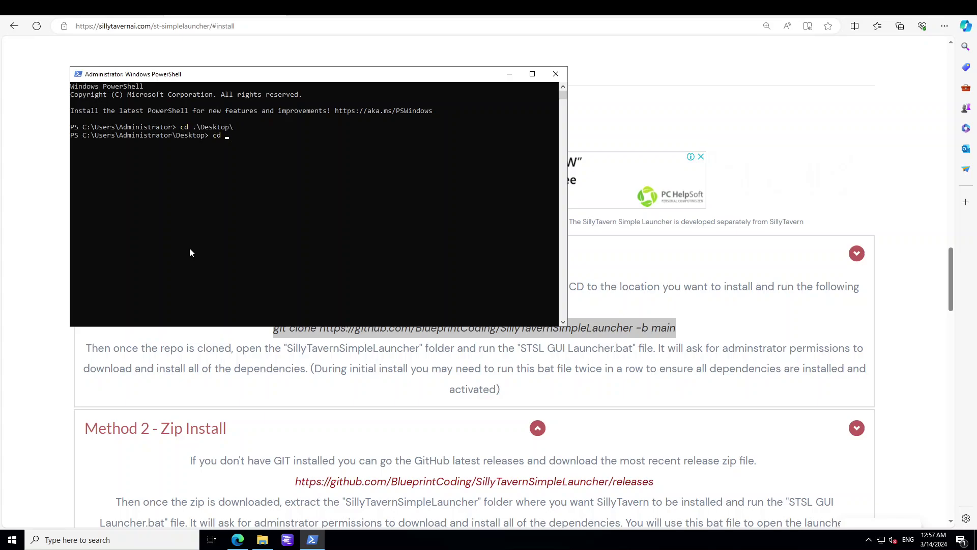
text(ST)
key(Return)
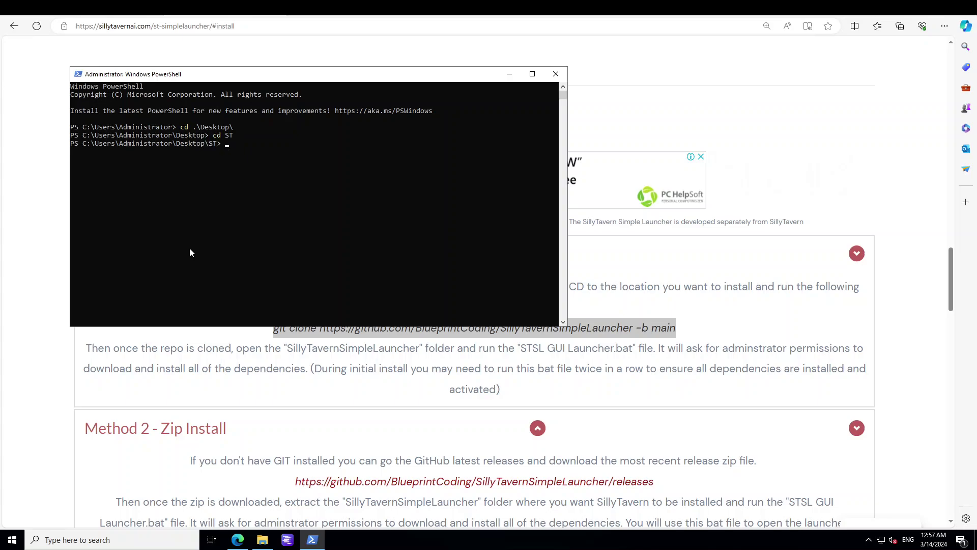
Step: Copy the page's git clone command and run it in PowerShell inside the ST folder
click(272, 331)
drag(272, 332, 677, 332)
right_click(313, 327)
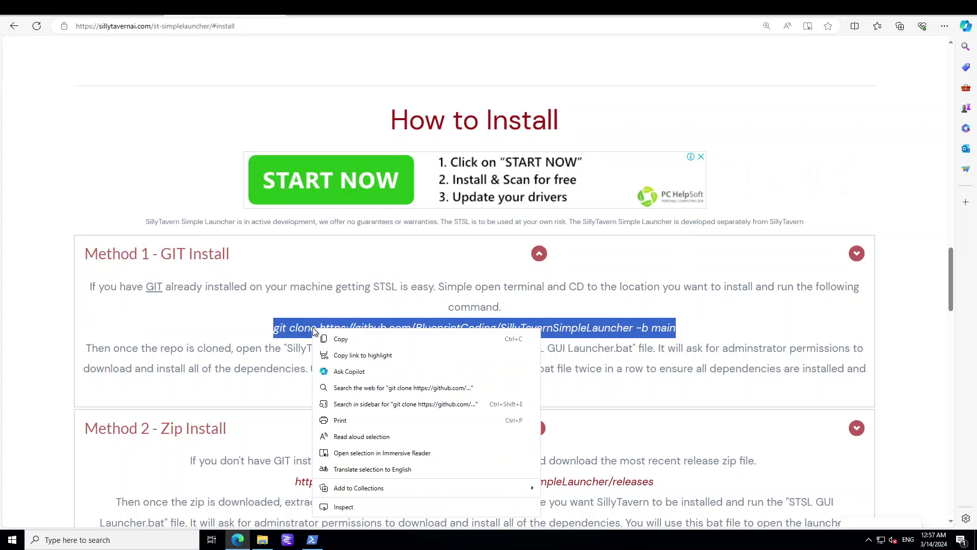
click(327, 336)
click(312, 540)
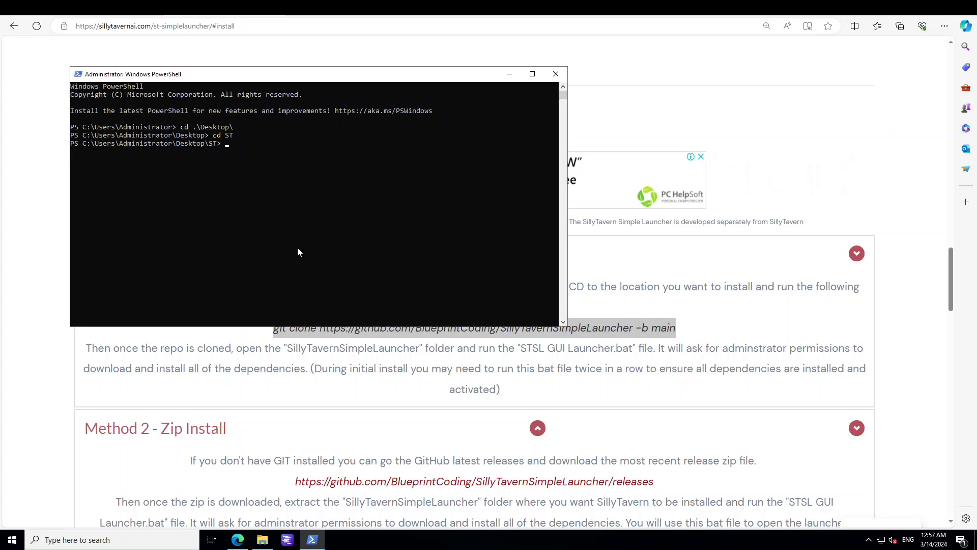
right_click(277, 169)
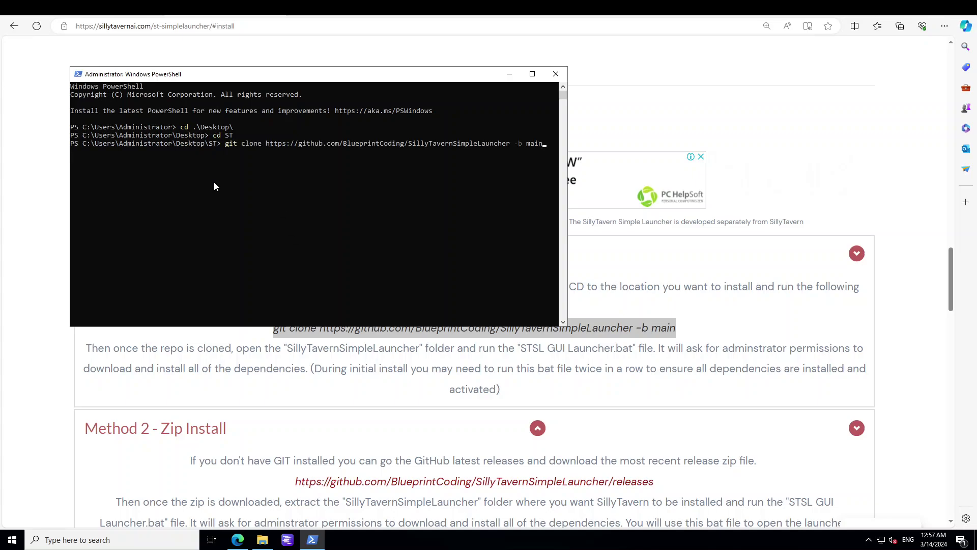
key(Return)
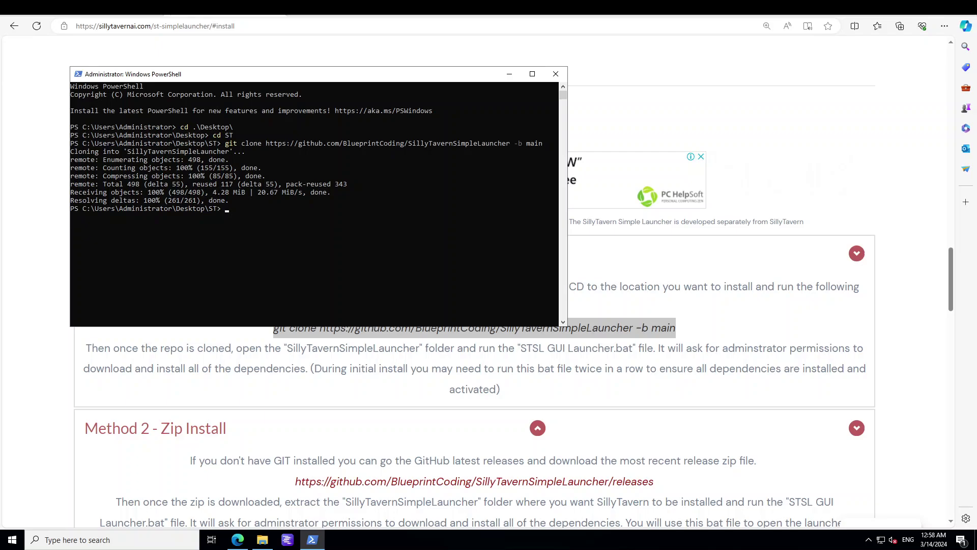
Step: Open the SillyTavernSimpleLauncher folder and run Install STSL.bat from PowerShell
click(263, 539)
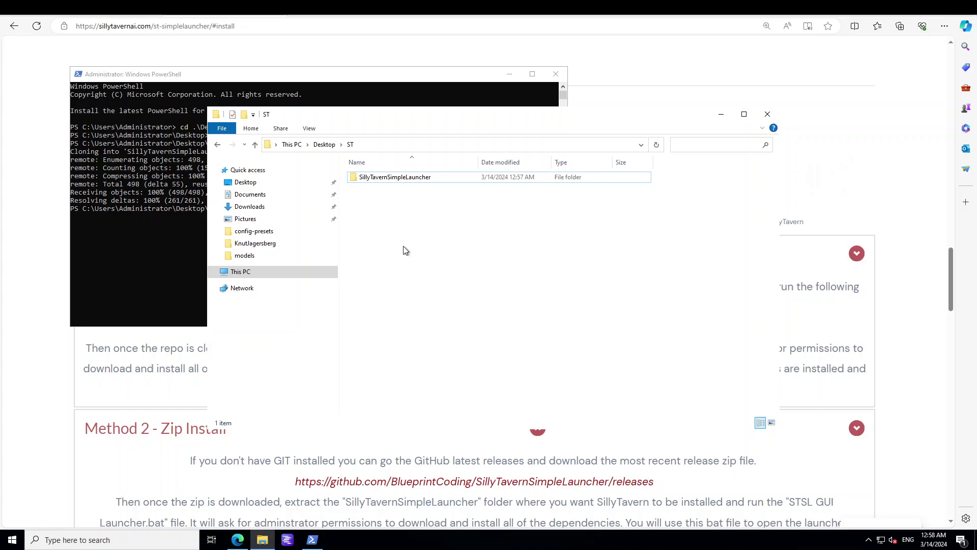
click(399, 185)
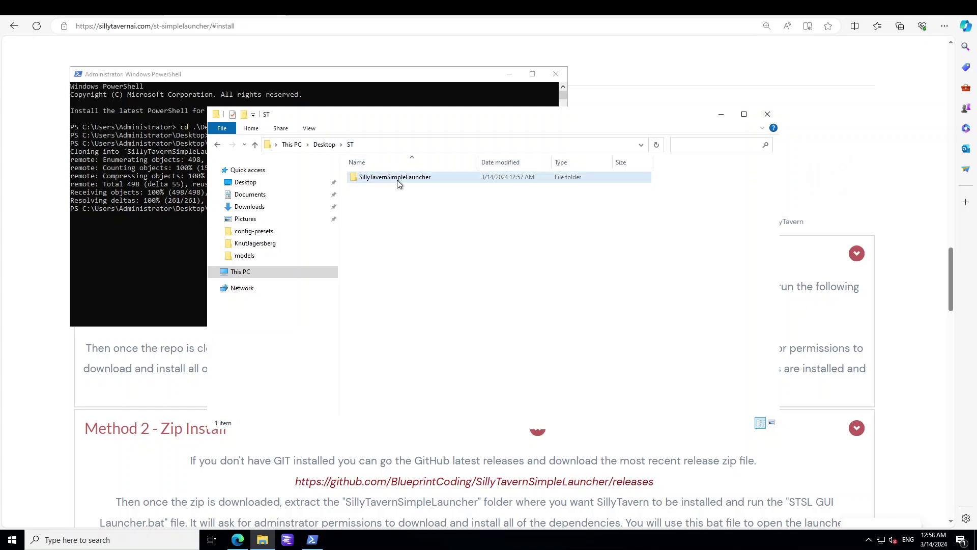
double_click(399, 184)
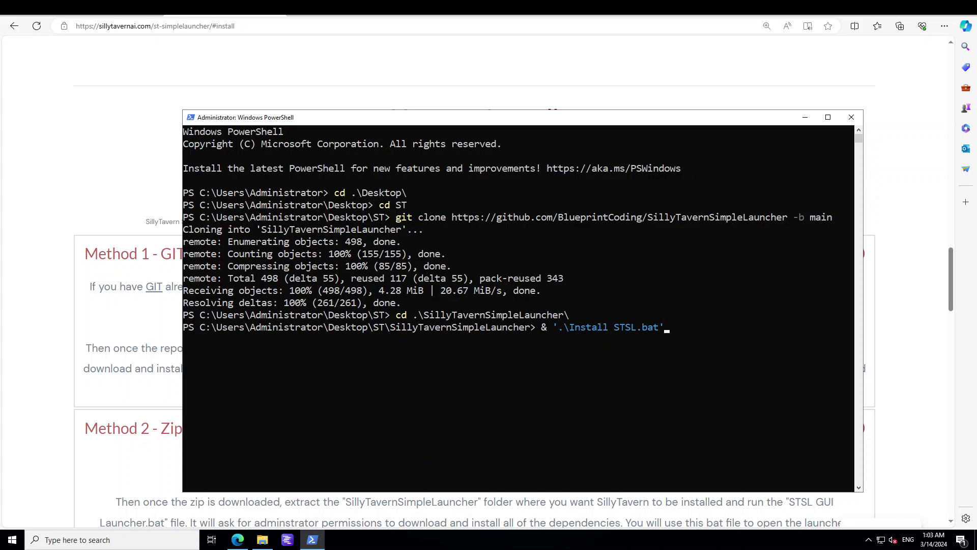
click(678, 327)
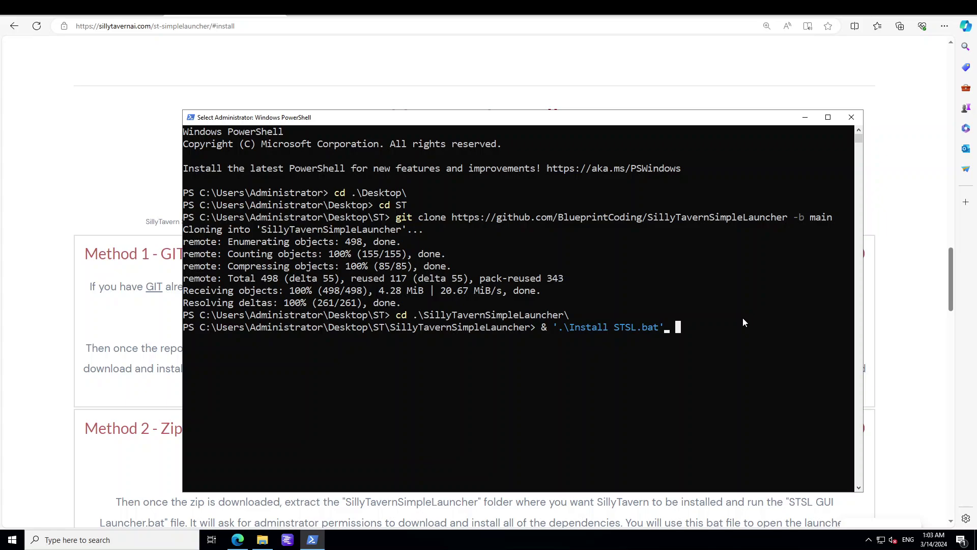
key(Escape)
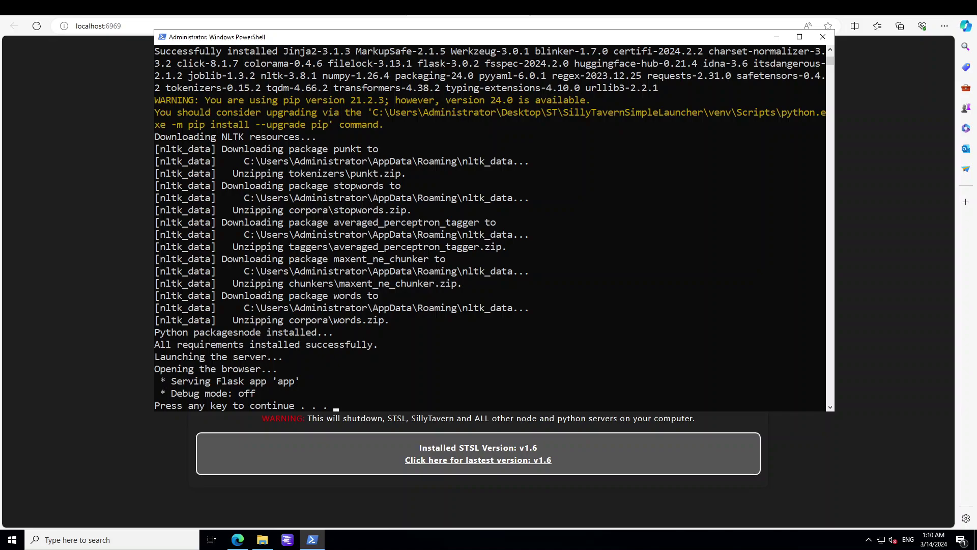
Step: Install the SillyTavern Release Branch from the launcher in Edge and confirm the success message
click(66, 276)
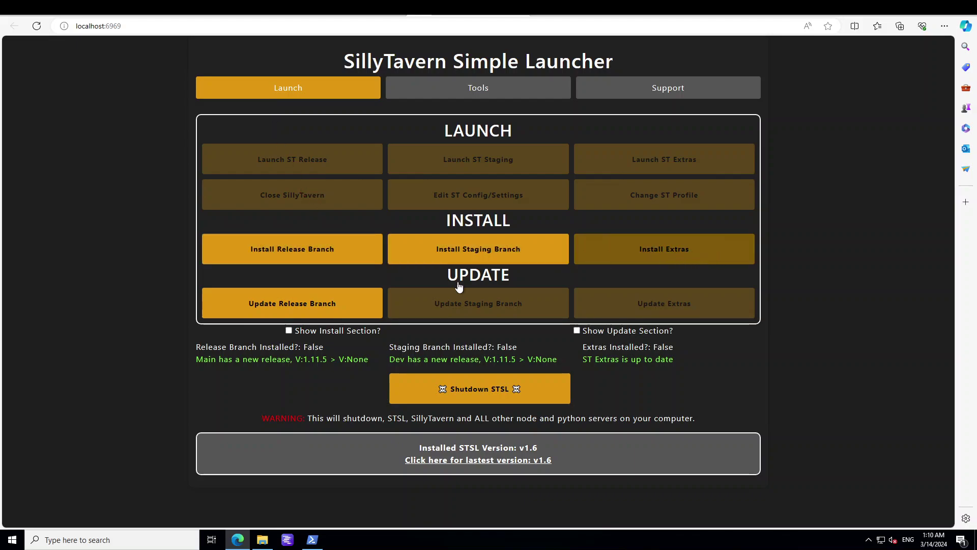
click(283, 260)
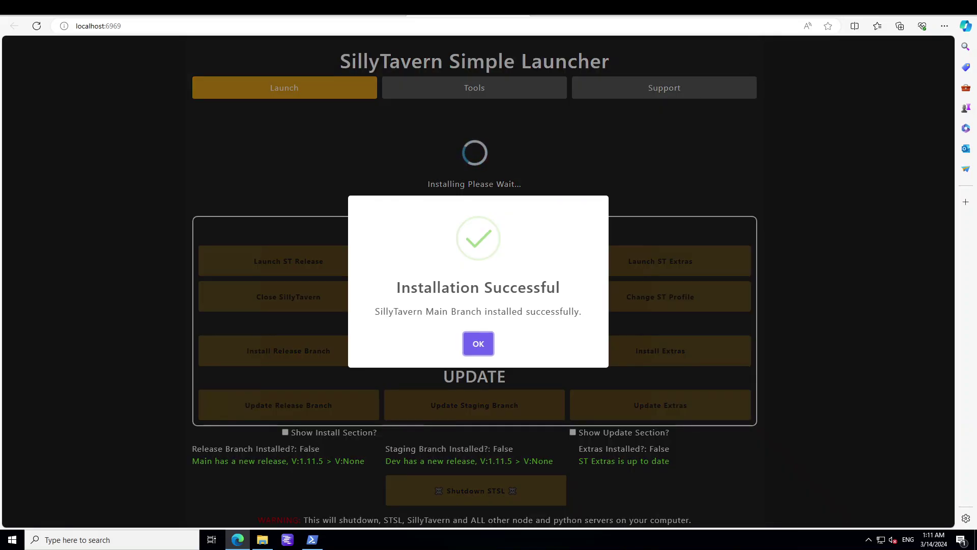
click(479, 343)
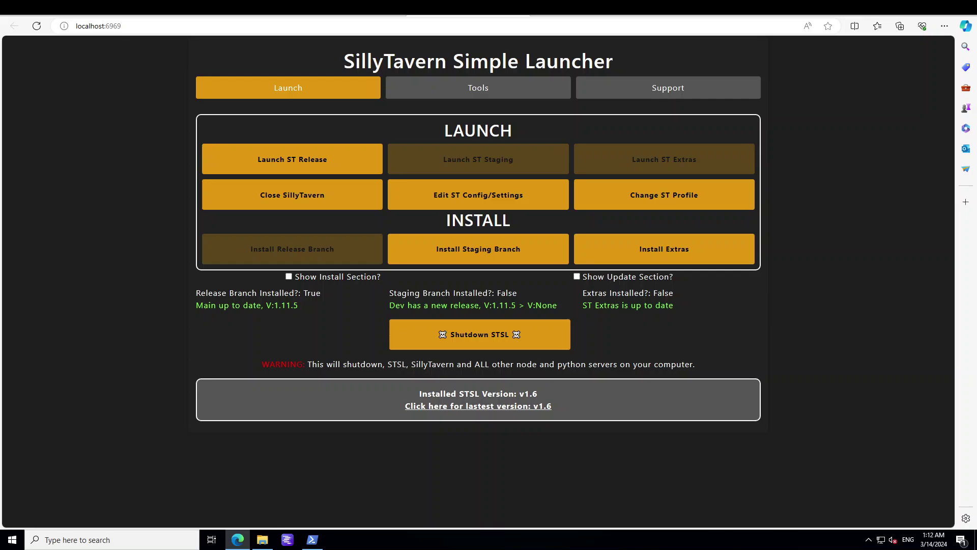
Step: Launch ST Release twice, dismissing each Launch Timed Out notice, until SillyTavern 1.11.5 opens
click(286, 159)
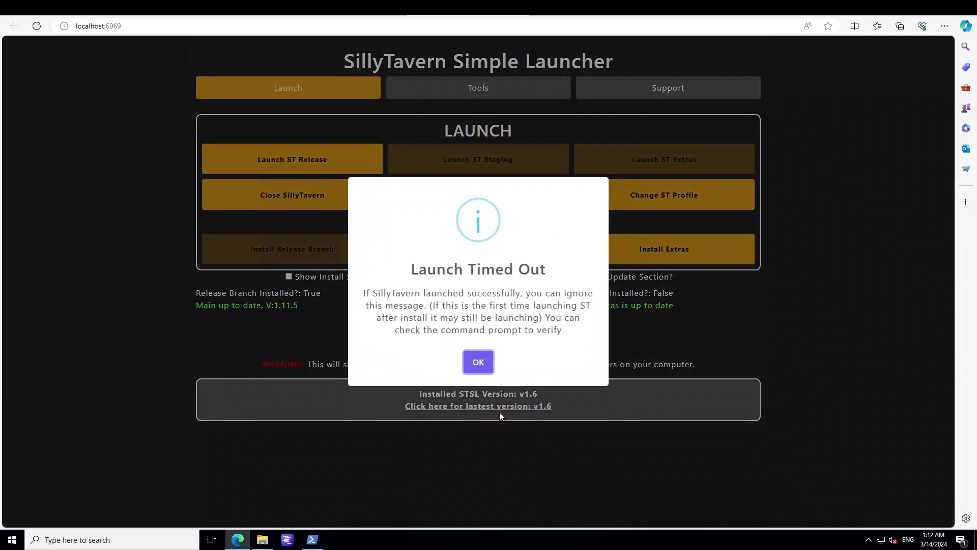
click(491, 372)
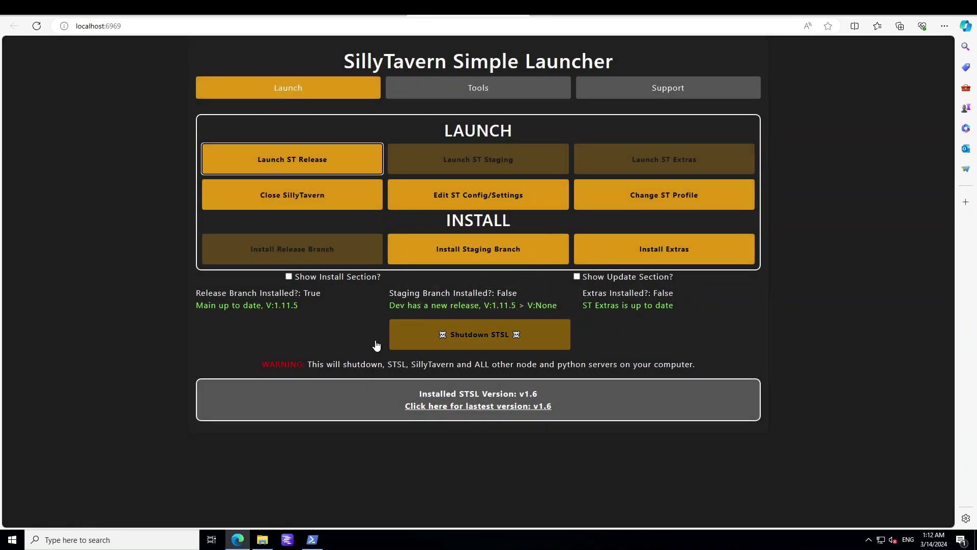
click(258, 161)
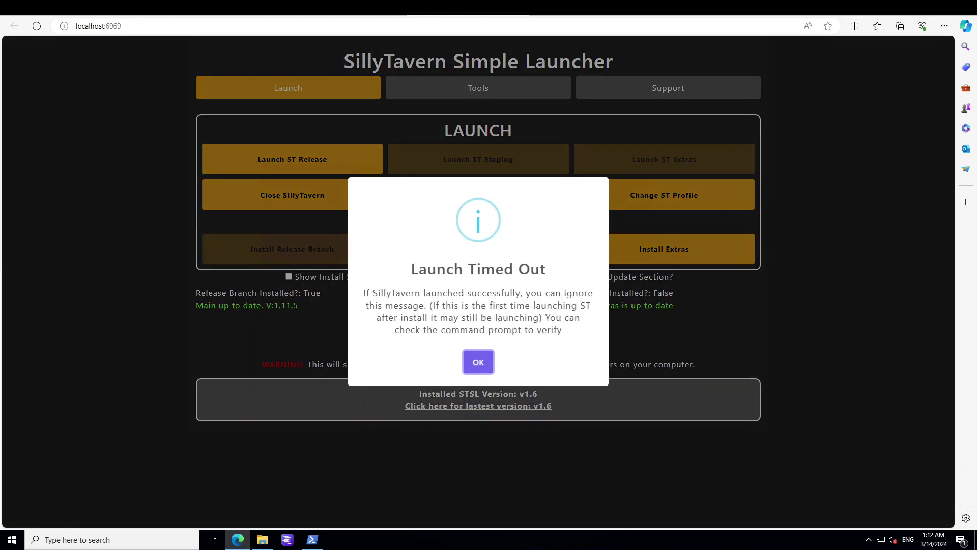
click(469, 362)
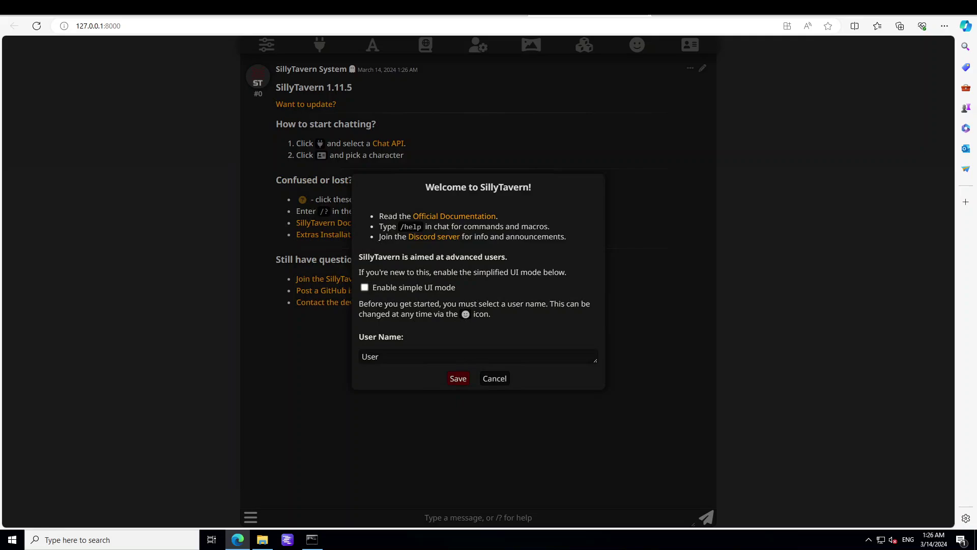
Step: Replace the default User Name in the Welcome dialog with your own name and save
drag(391, 358, 329, 355)
text(fahdmirza)
click(459, 378)
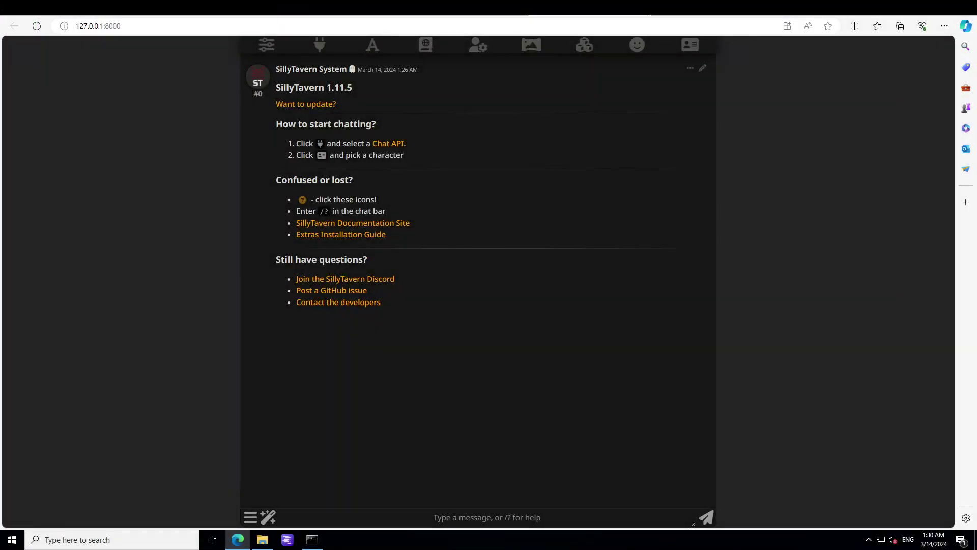
Step: Set the API to Text Completion, type Ollama, with server address 54.253.147.110:11434
click(319, 46)
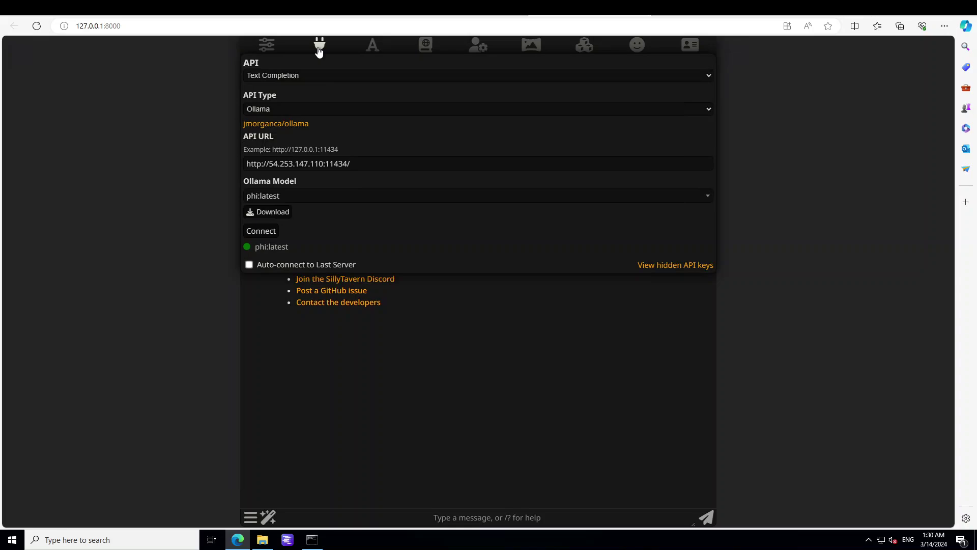
click(315, 76)
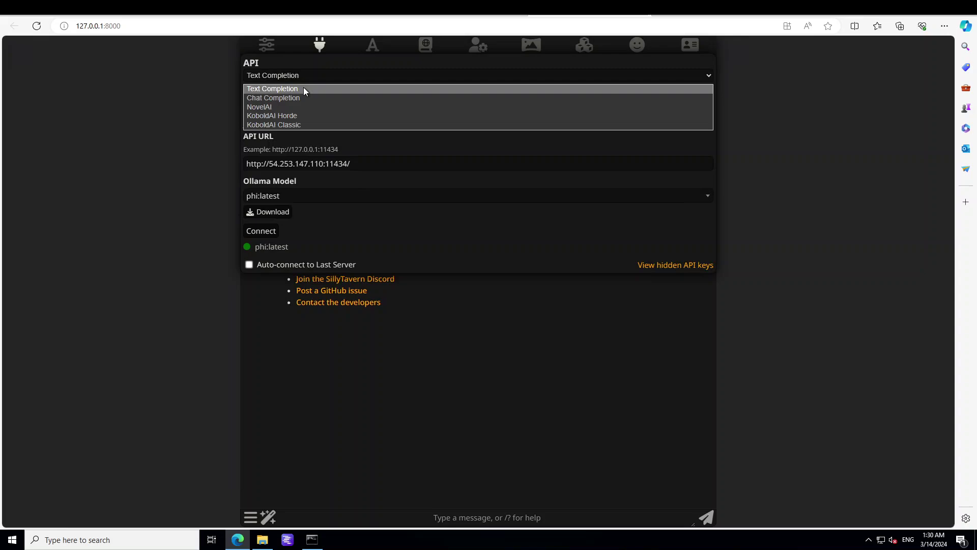
click(303, 88)
click(294, 109)
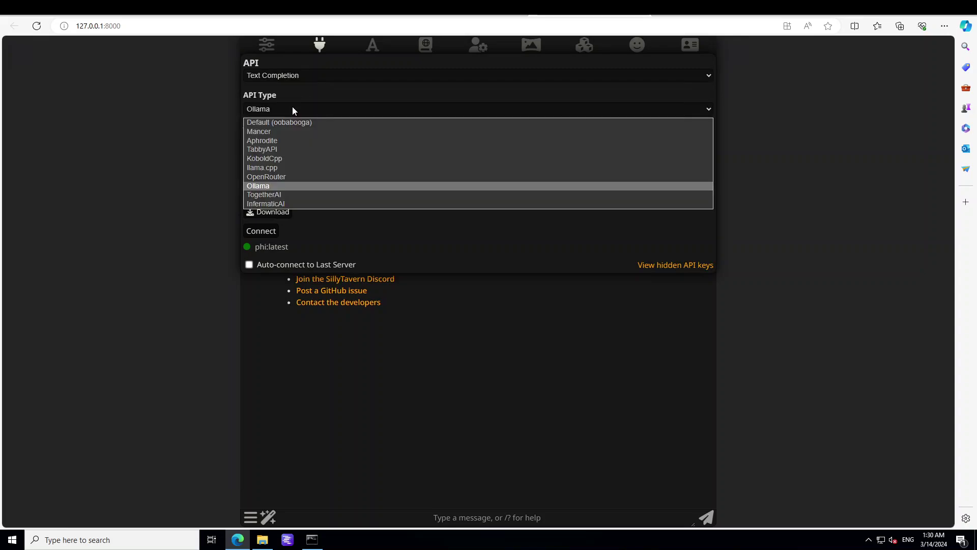
click(295, 185)
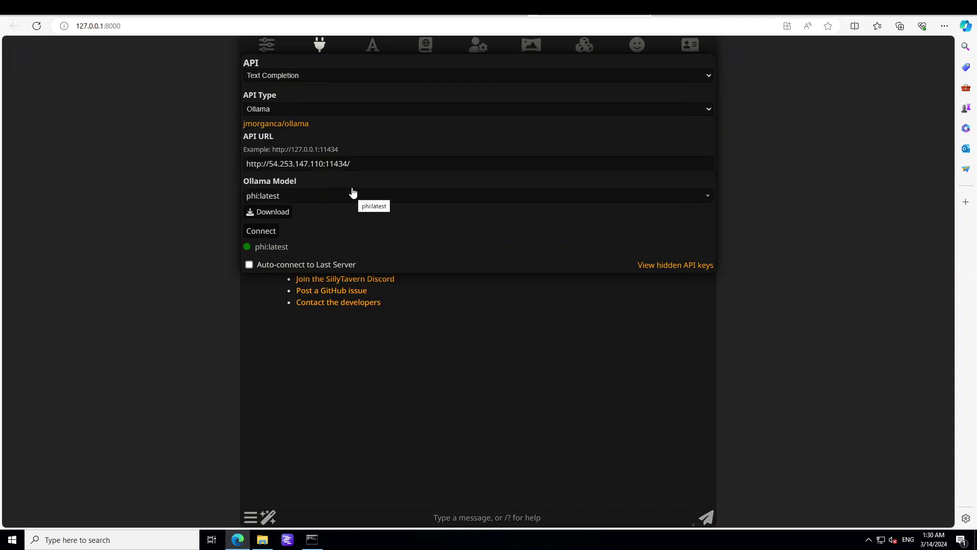
drag(365, 163, 228, 163)
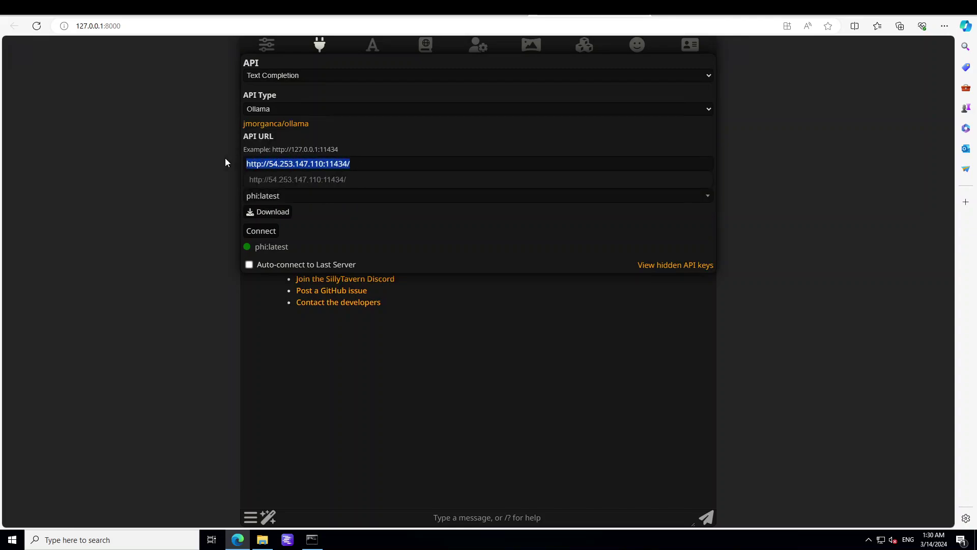
click(373, 163)
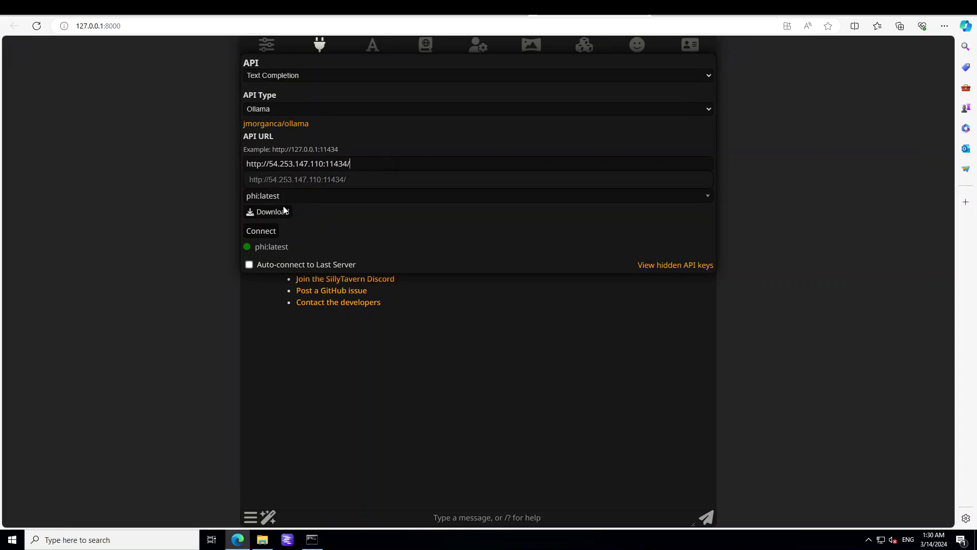
Step: Connect to the Ollama server and select the phi:latest model
click(263, 235)
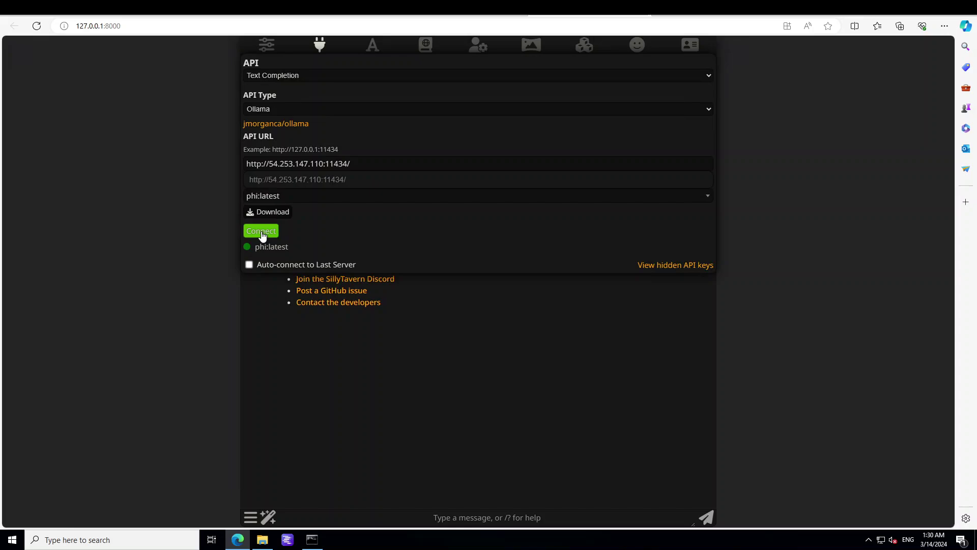
click(295, 199)
click(296, 199)
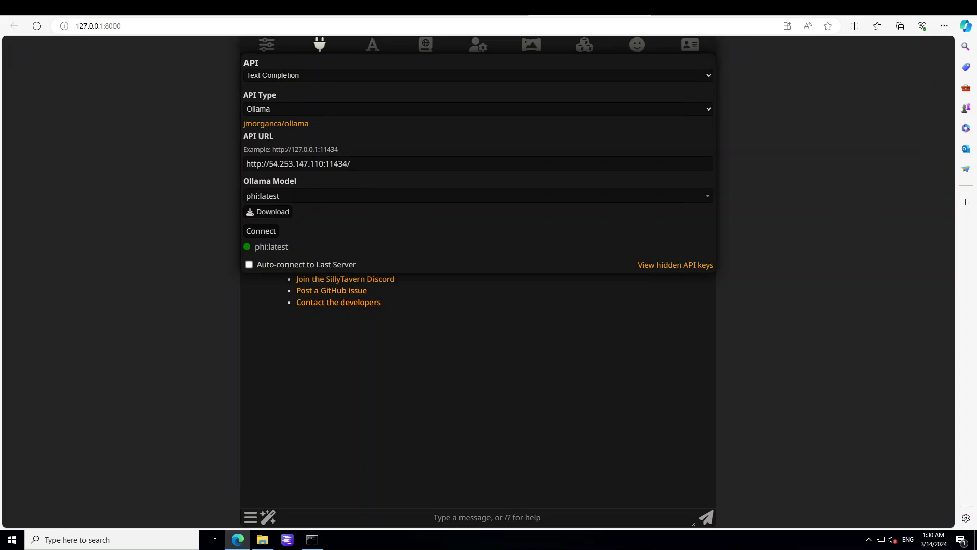
Step: Switch the API to Chat Completion with OpenAI as source and gpt-3.5-turbo as model
key(Escape)
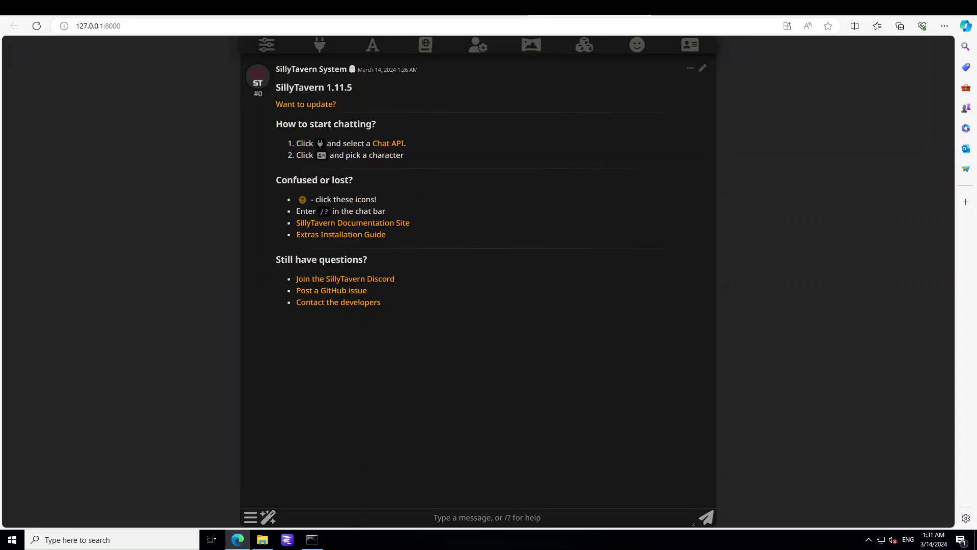
click(319, 46)
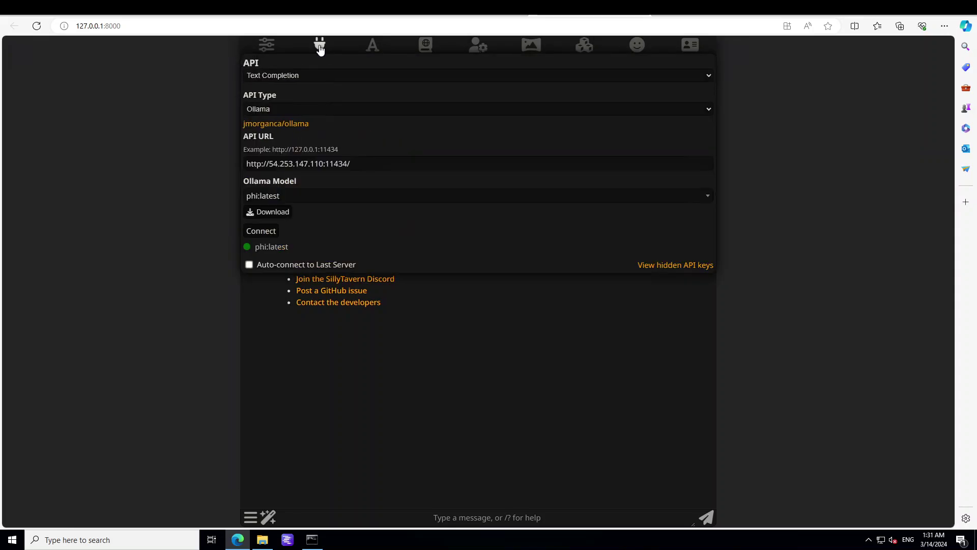
click(307, 75)
click(282, 99)
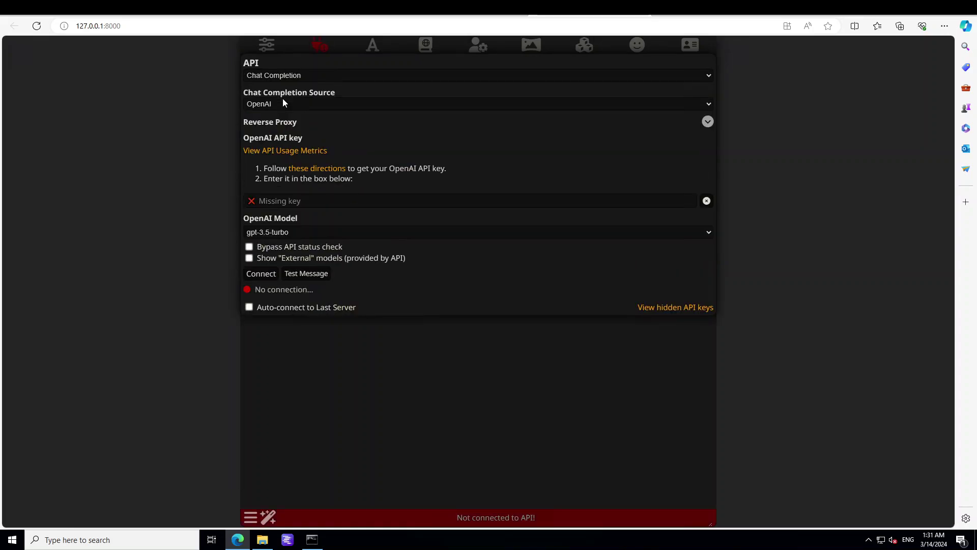
click(305, 105)
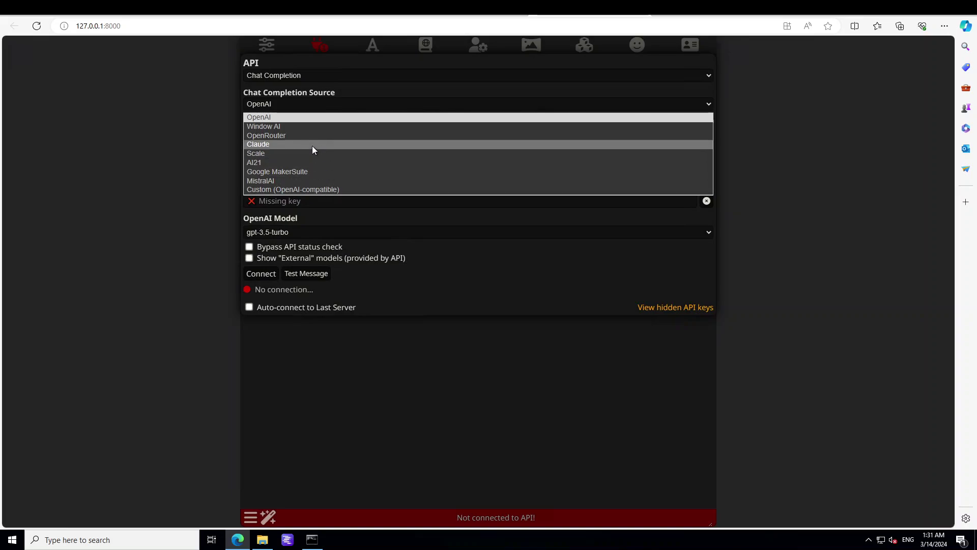
click(307, 118)
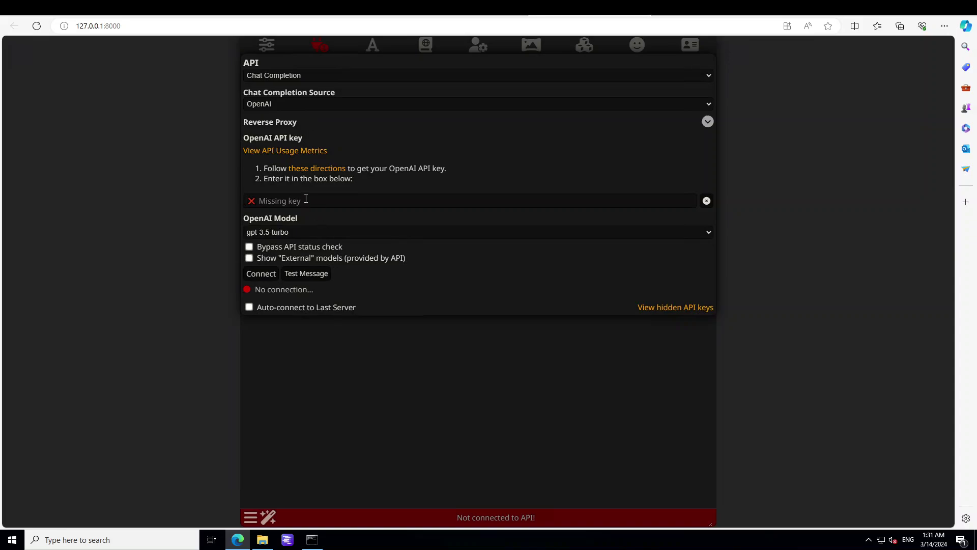
click(310, 231)
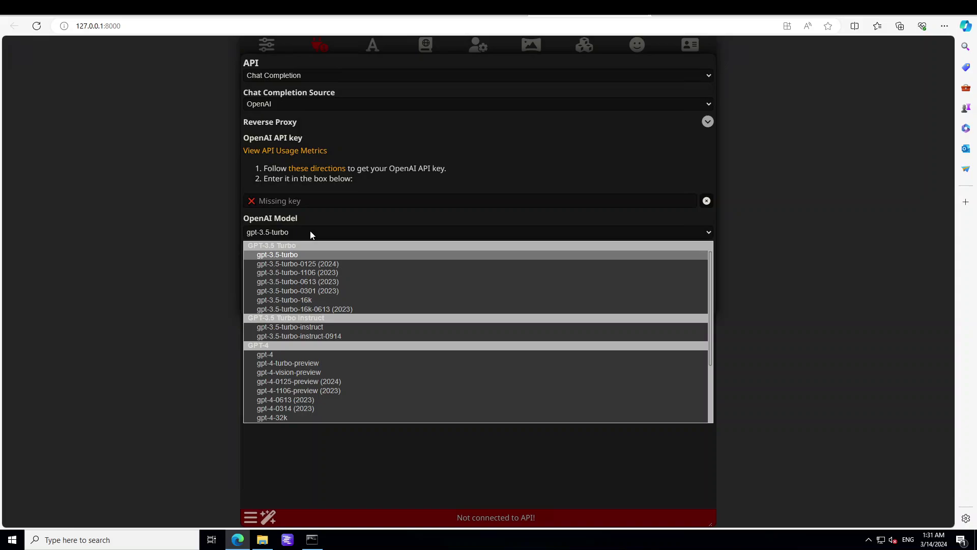
click(310, 231)
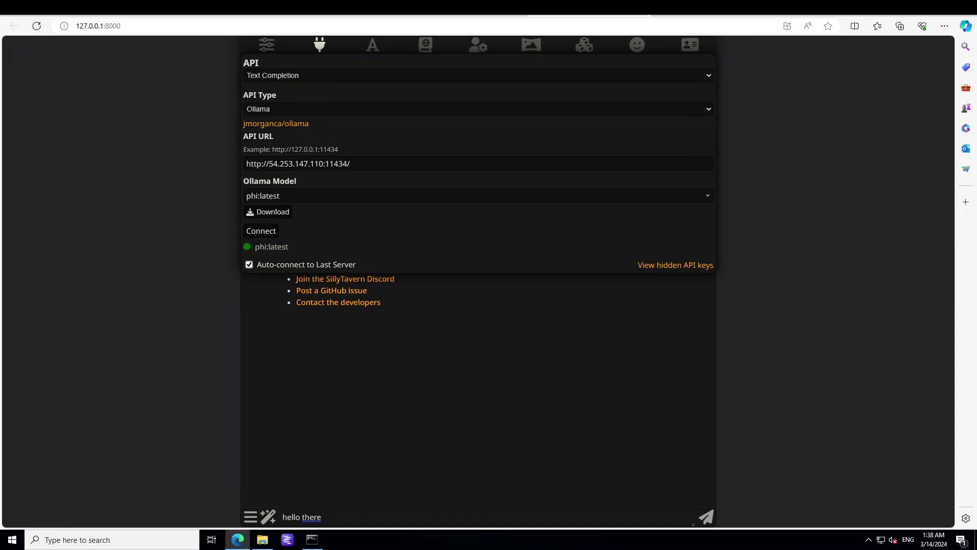
Step: Reconfirm Chat Completion as the API, then bring up the sillytavernai.com tab
click(312, 517)
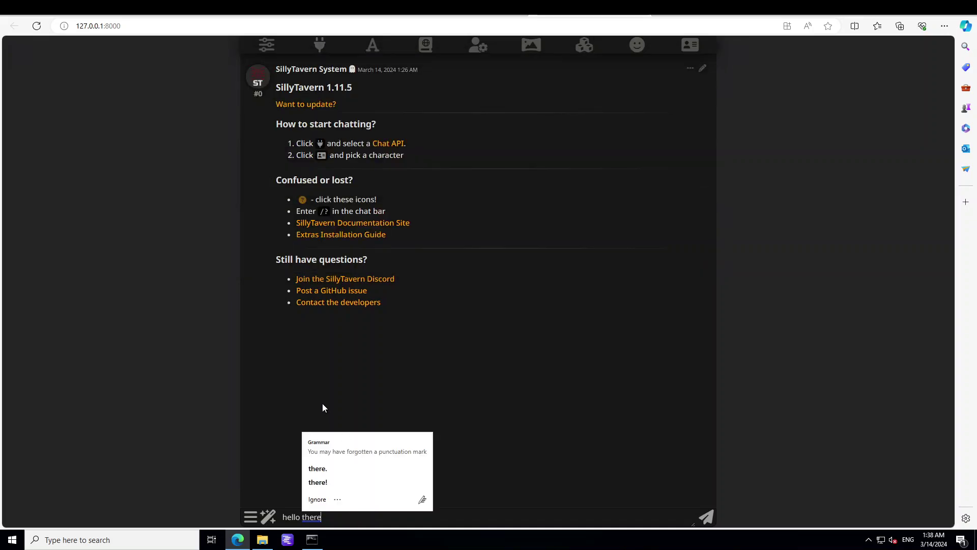
click(320, 46)
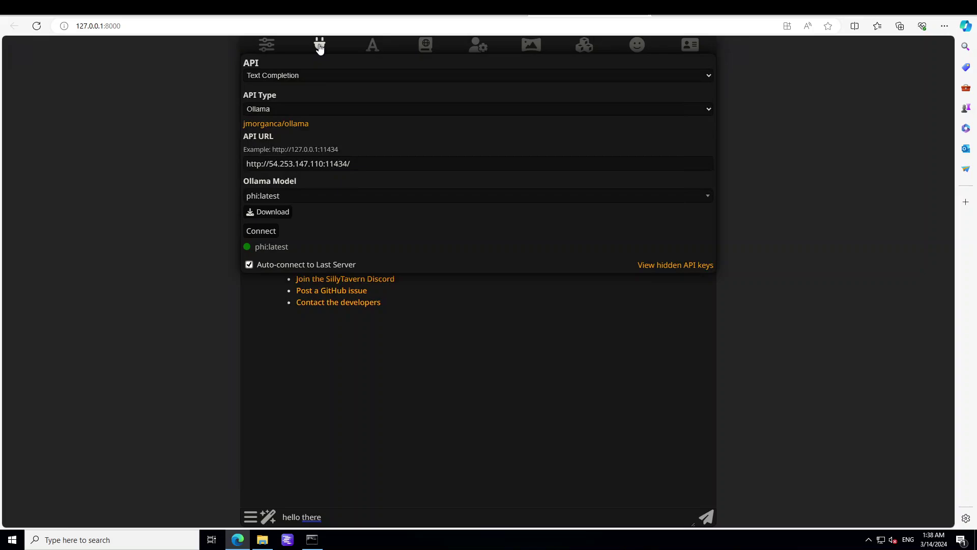
click(291, 74)
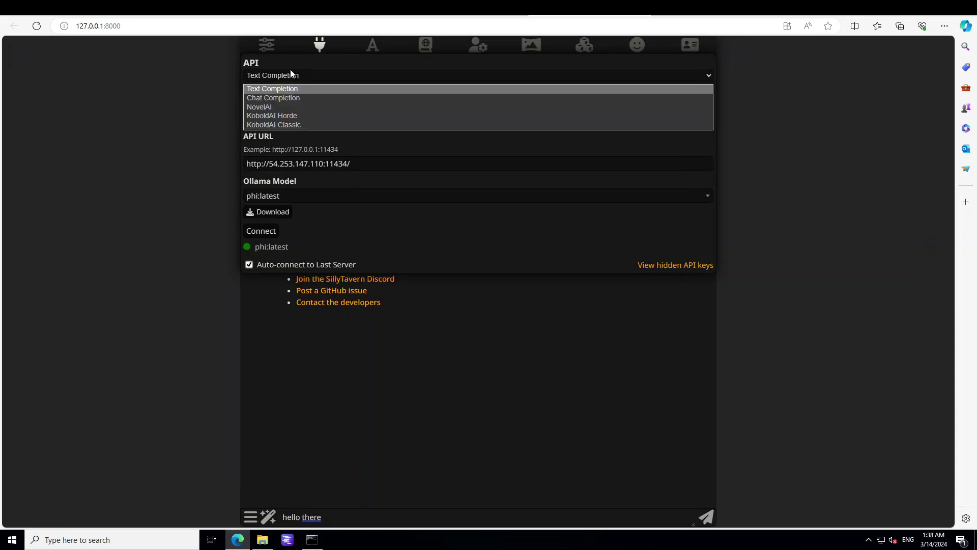
click(282, 97)
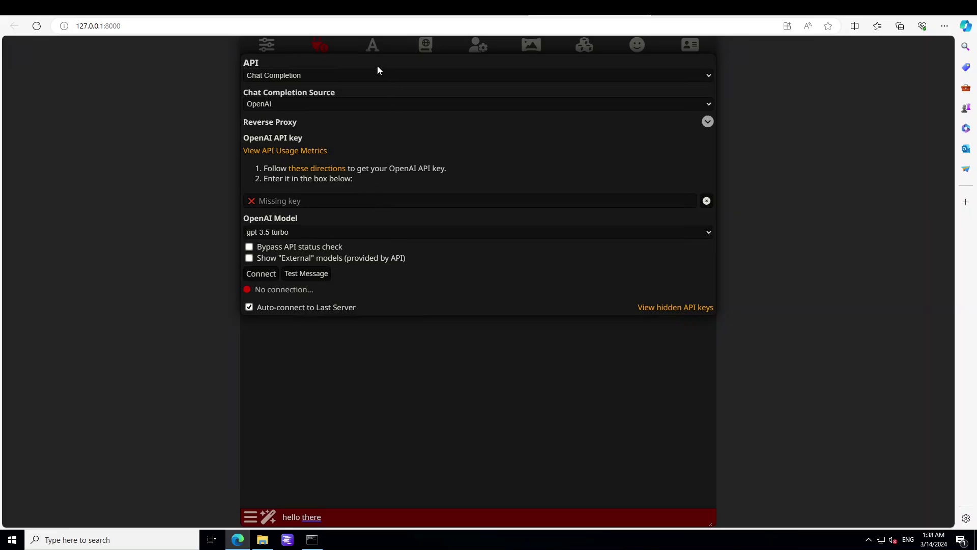
key(ctrl+Tab)
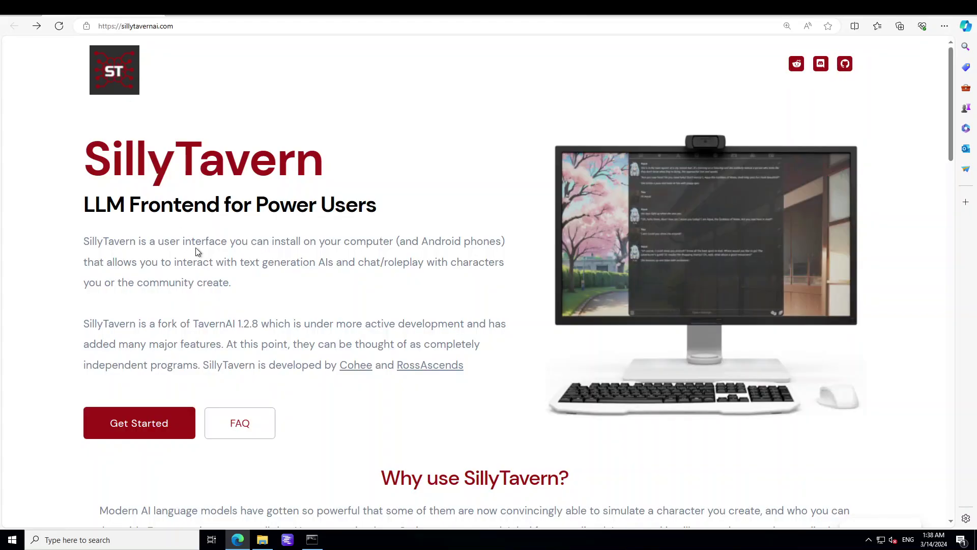